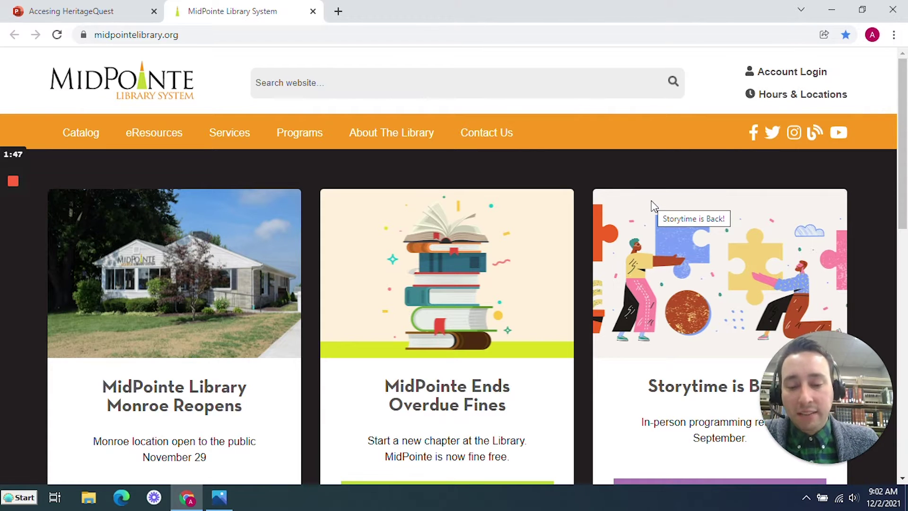
Open the Genealogy and Local History category of the MidPointe Library research databases.
mouse_move(163, 134)
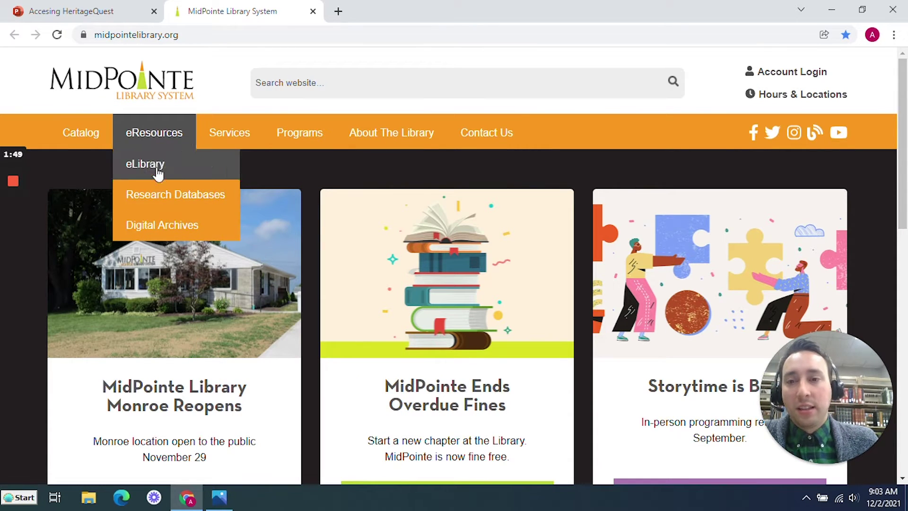
left_click(160, 198)
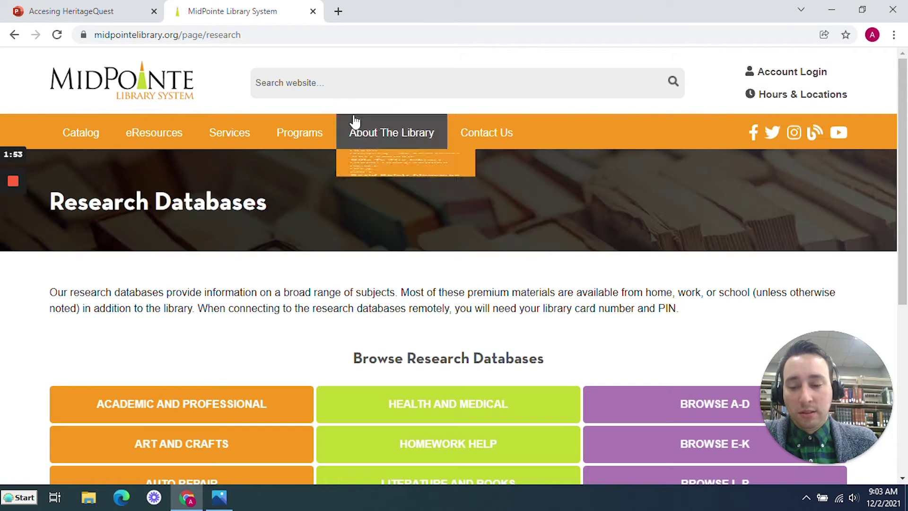
scroll(366, 81, "down", 6)
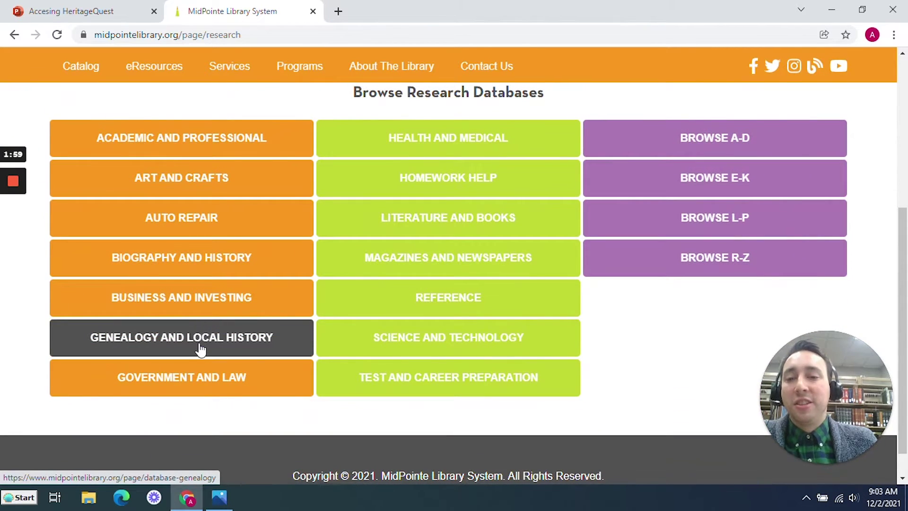
left_click(202, 341)
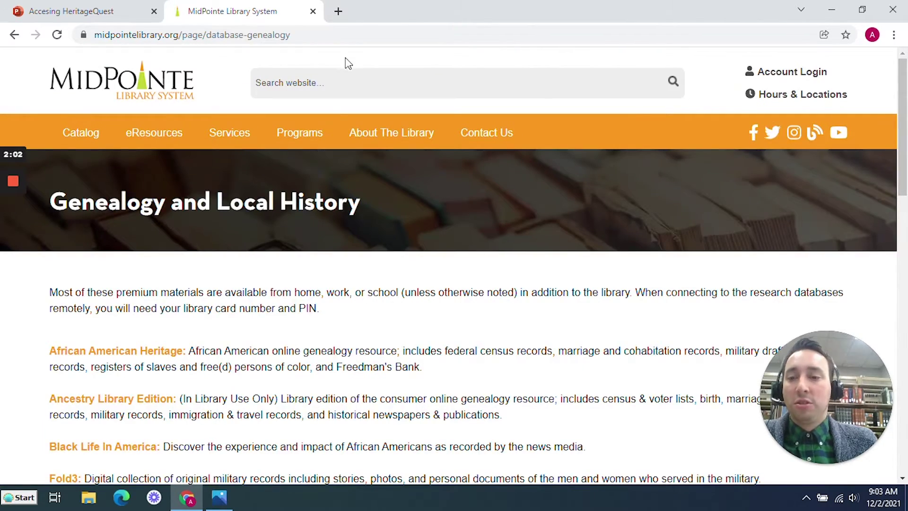
Open the Heritage Quest Online database from the Genealogy and Local History list.
scroll(336, 109, "down", 4)
scroll(477, 283, "down", 5)
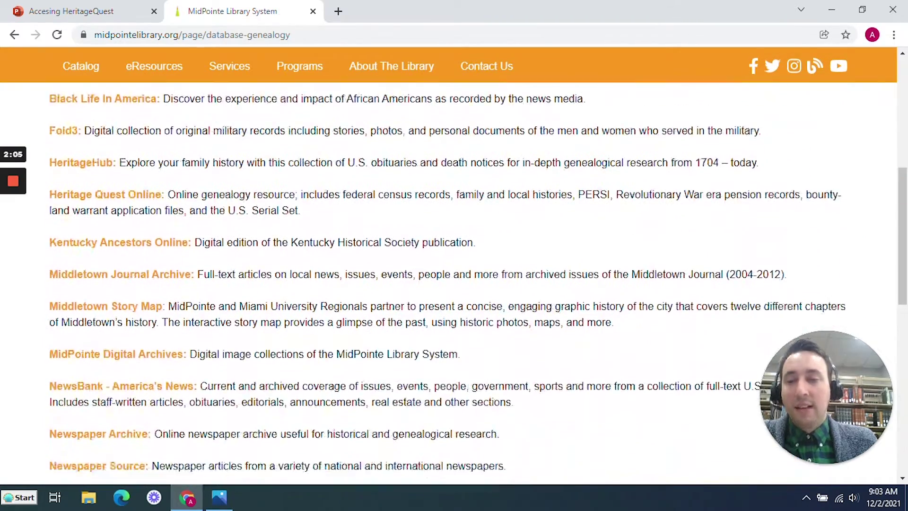
scroll(172, 192, "up", 1)
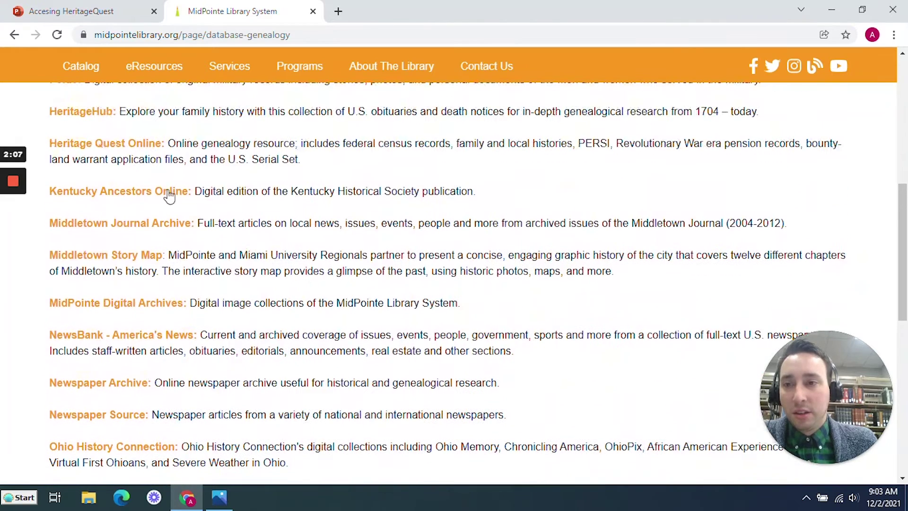
left_click(131, 149)
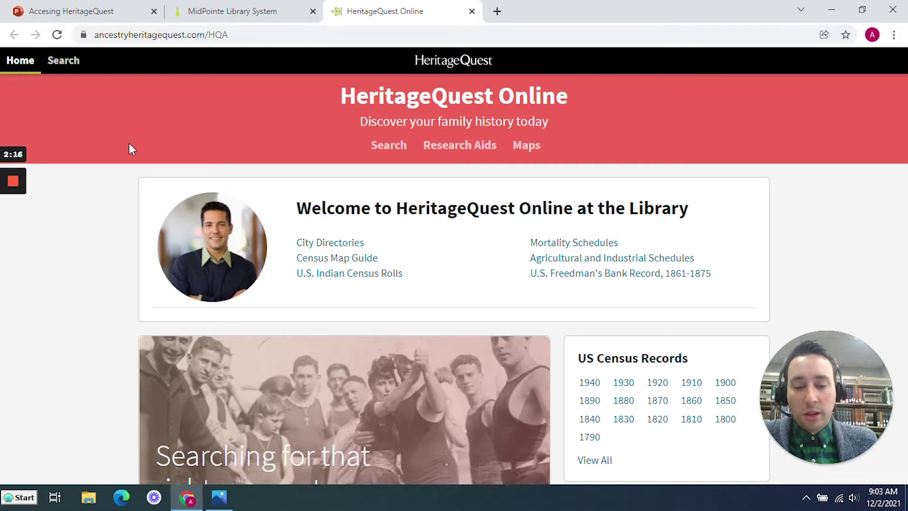
Switch to Photos to view the screenshot of the Ohio Web Library card number page, and return to Chrome.
left_click(219, 496)
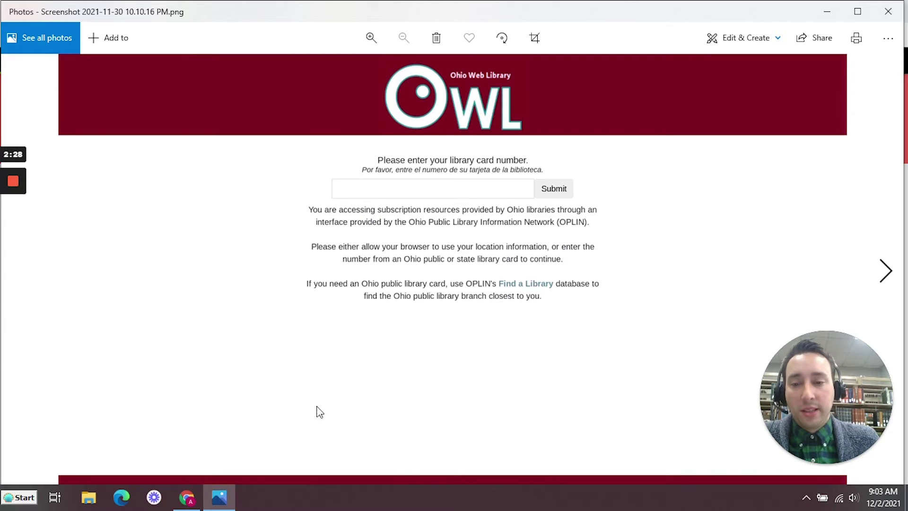
left_click(188, 499)
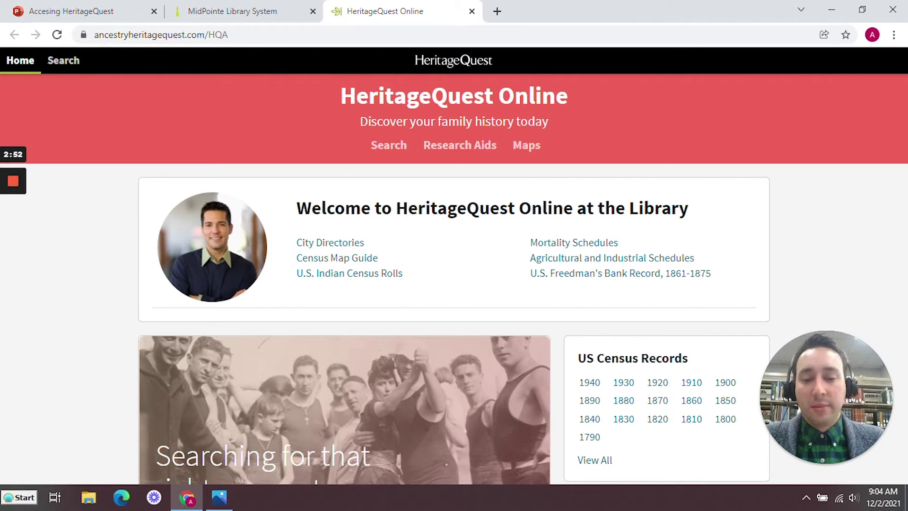
Look over the HeritageQuest home page's record collections and open the US Census search.
scroll(395, 208, "down", 5)
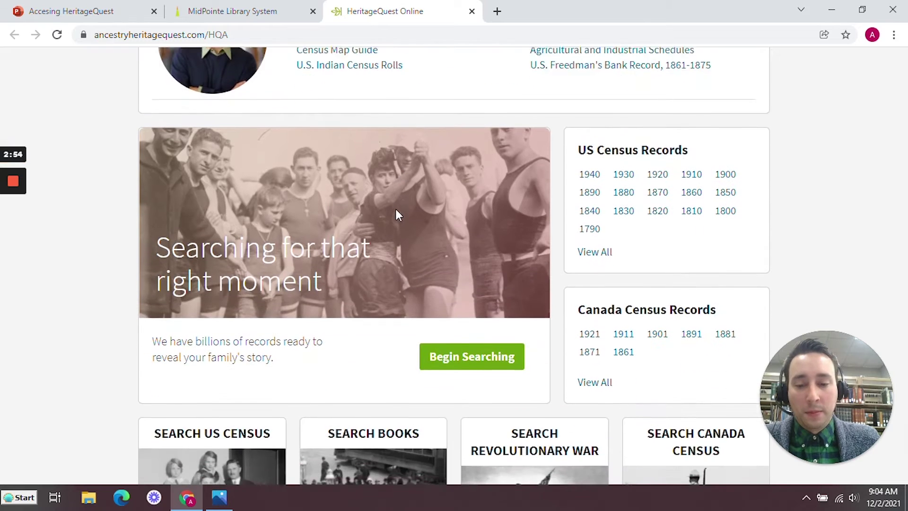
scroll(388, 208, "up", 1)
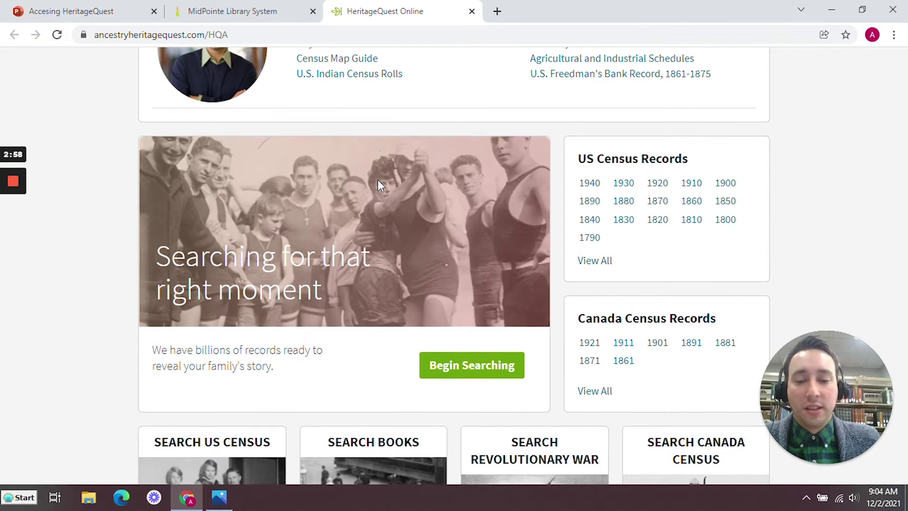
scroll(378, 183, "down", 5)
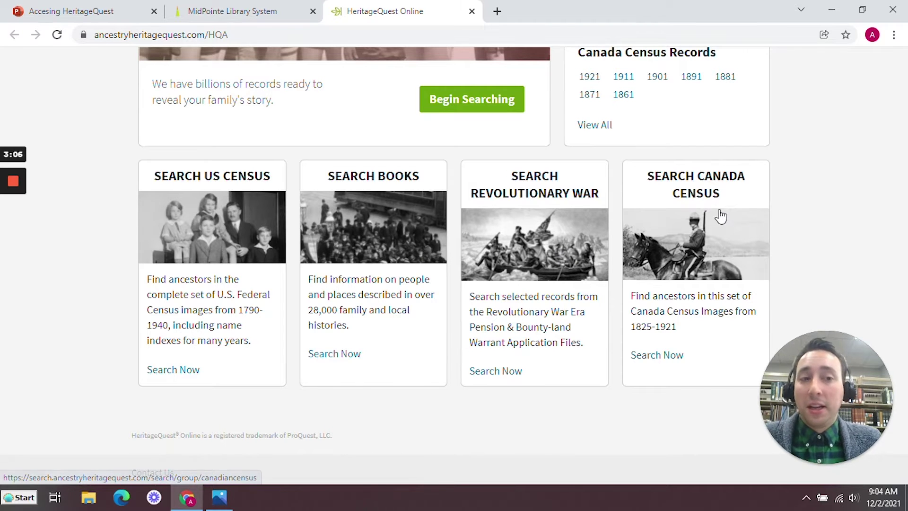
scroll(575, 276, "up", 8)
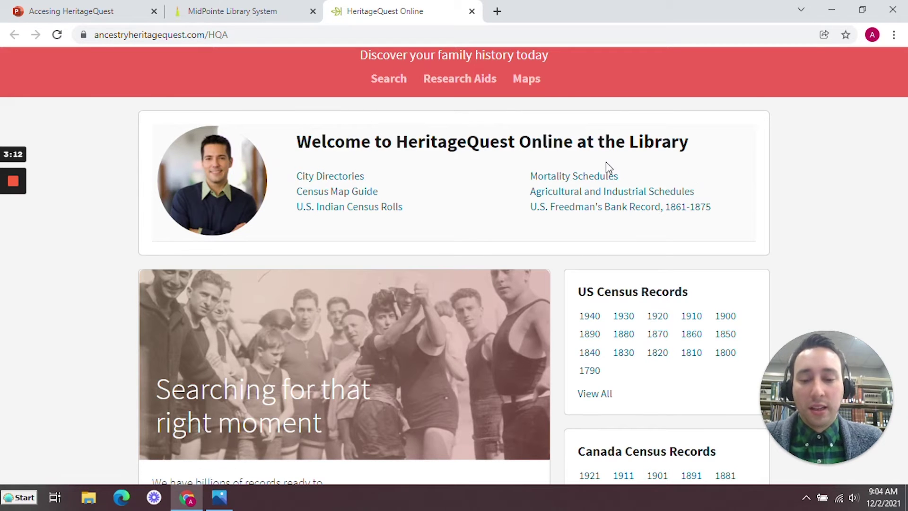
scroll(378, 185, "down", 3)
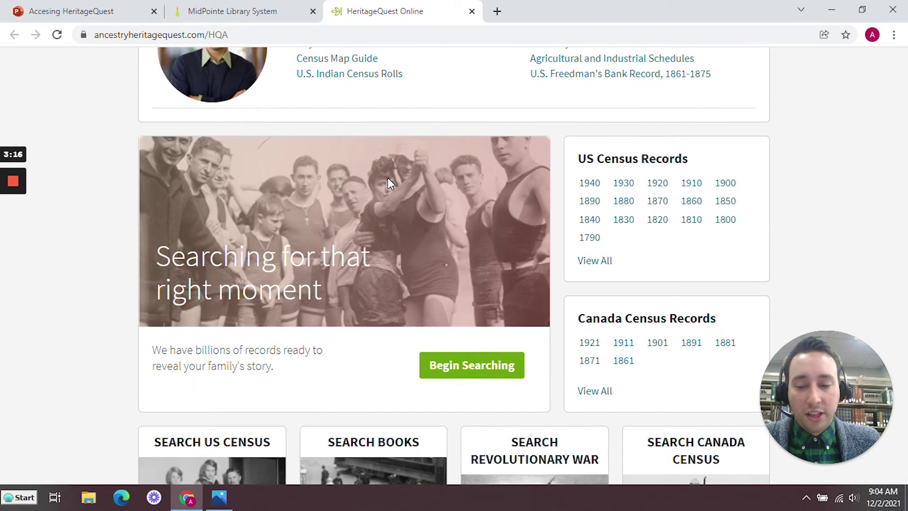
scroll(378, 185, "down", 5)
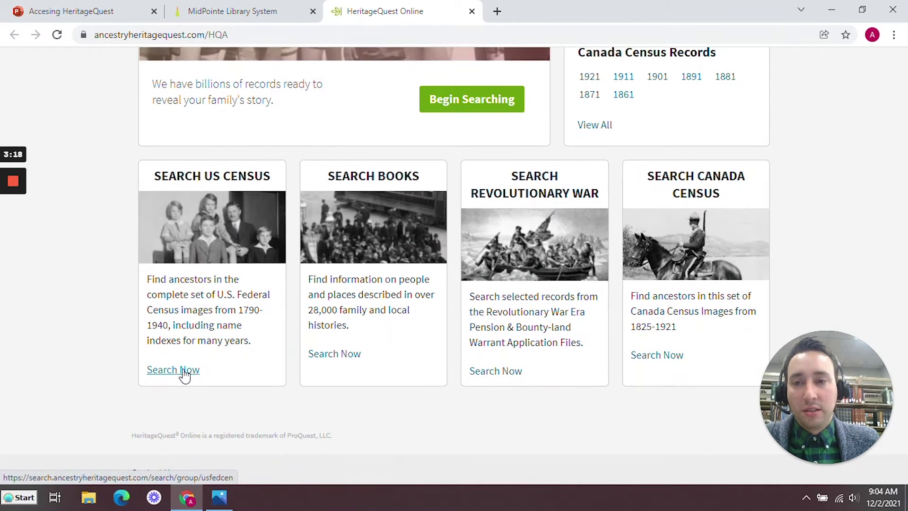
left_click(182, 371)
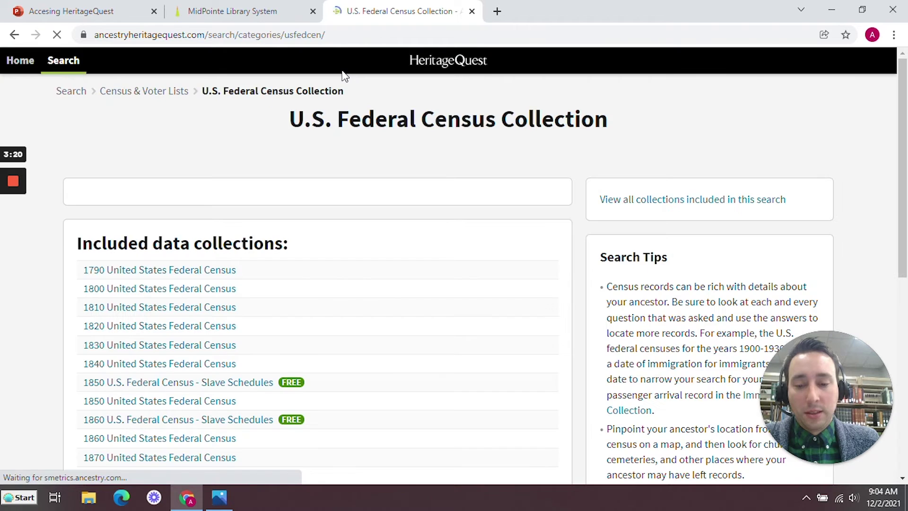
Search the U.S. Federal Census Collection using the ancestor's first name and last name.
scroll(332, 122, "down", 2)
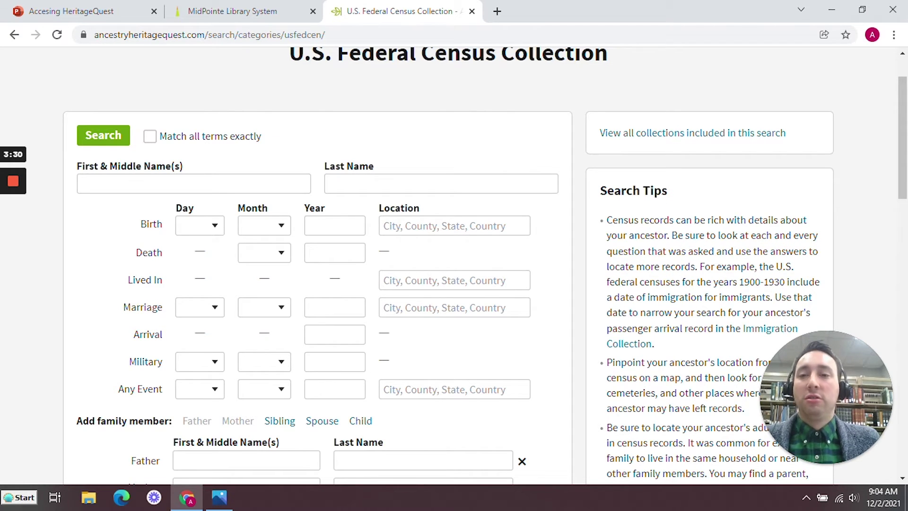
left_click(173, 188)
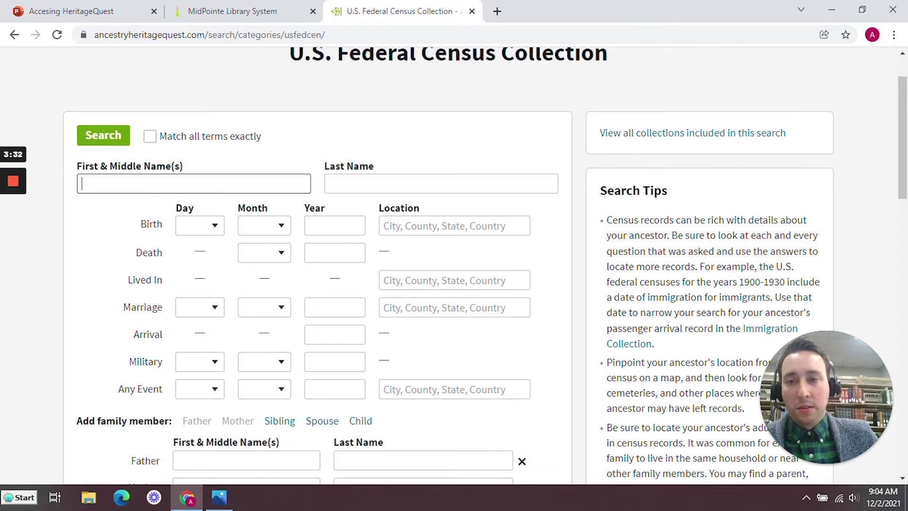
type("Walter")
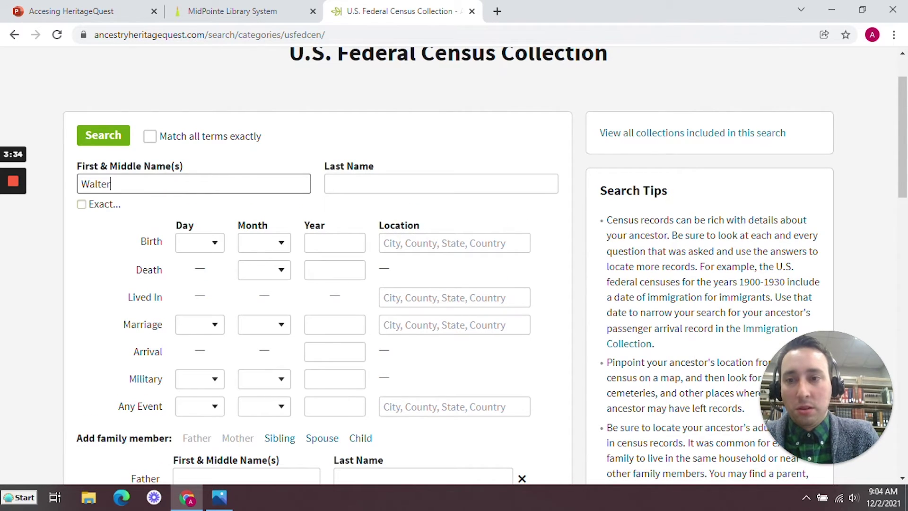
key("Tab")
type("Walter")
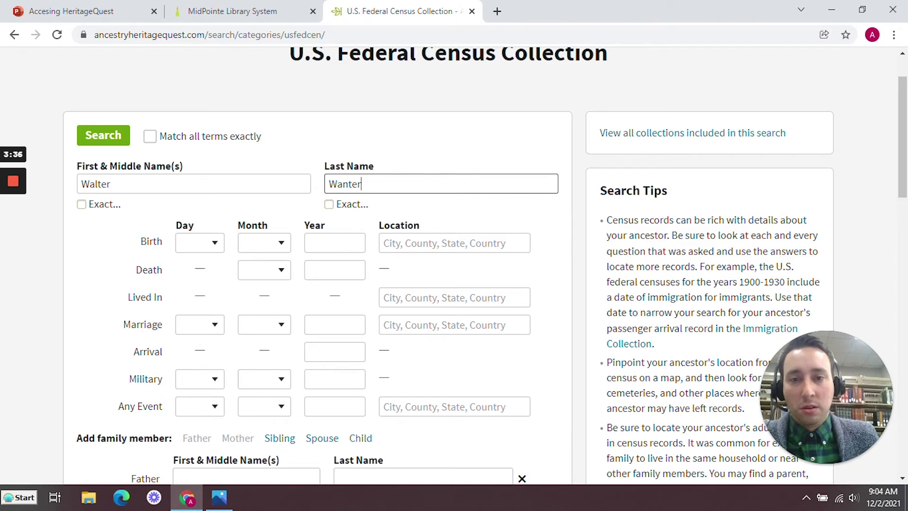
scroll(290, 231, "down", 8)
scroll(290, 234, "down", 1)
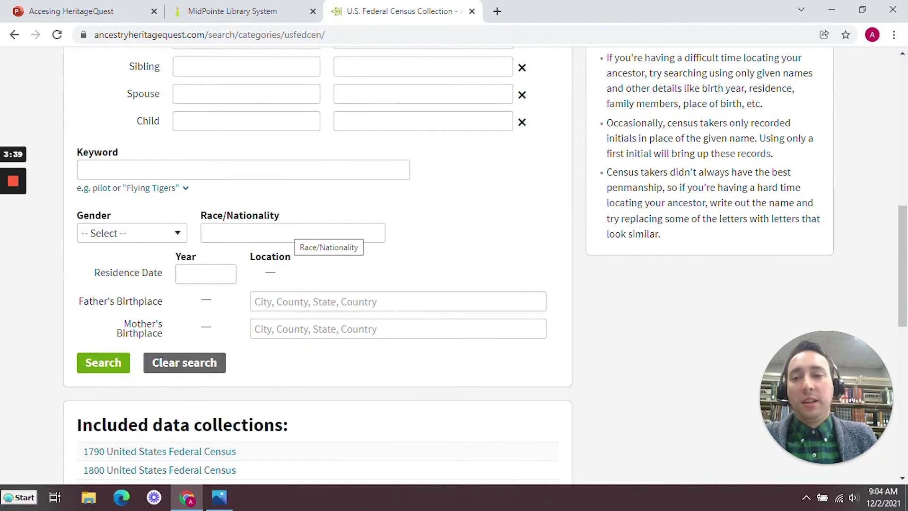
left_click(97, 368)
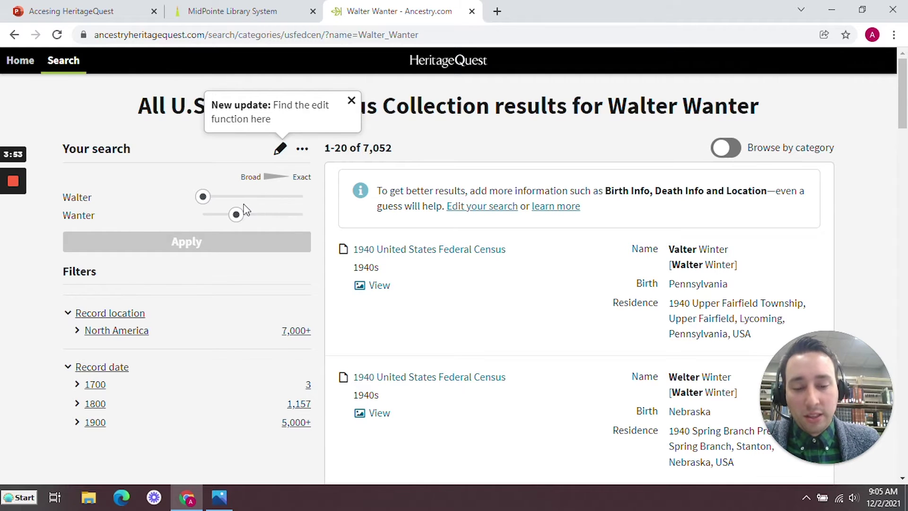
Restrict the last name to exact matches and apply the change to the search results.
mouse_move(234, 219)
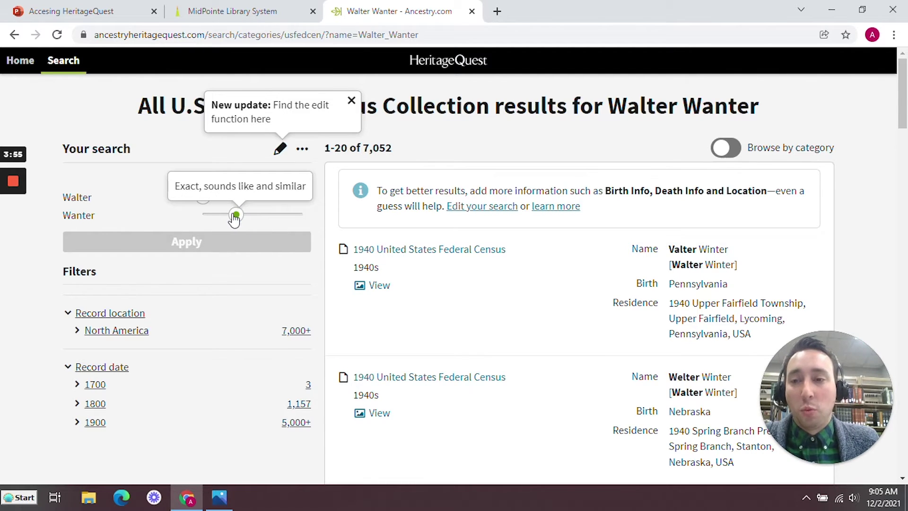
left_click_drag(235, 217, 297, 222)
mouse_move(257, 208)
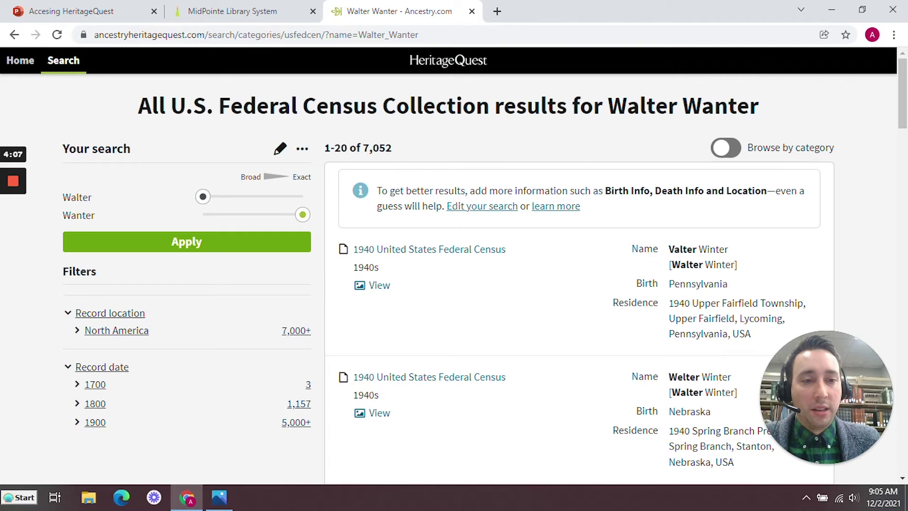
double_click(713, 249)
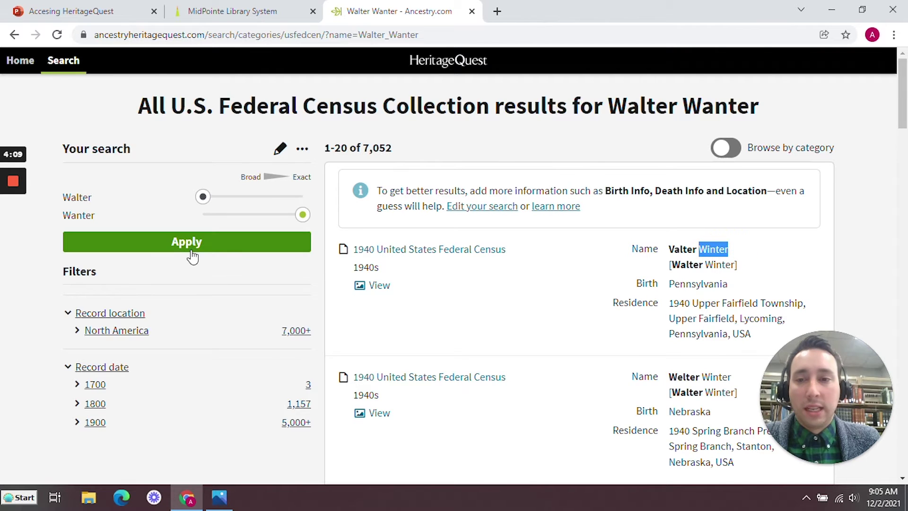
left_click(191, 248)
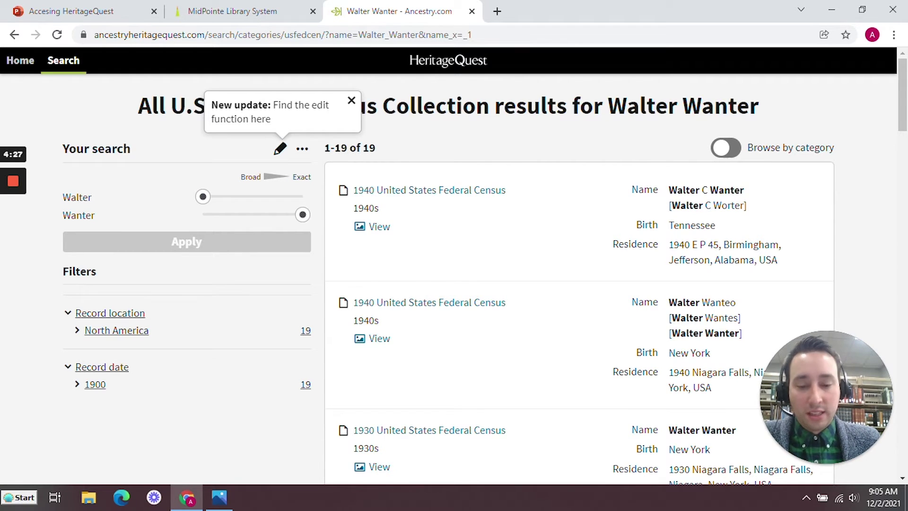
Look through the filtered results and open the 1940 United States Federal Census record for the Niagara Falls, New York resident.
scroll(523, 195, "down", 3)
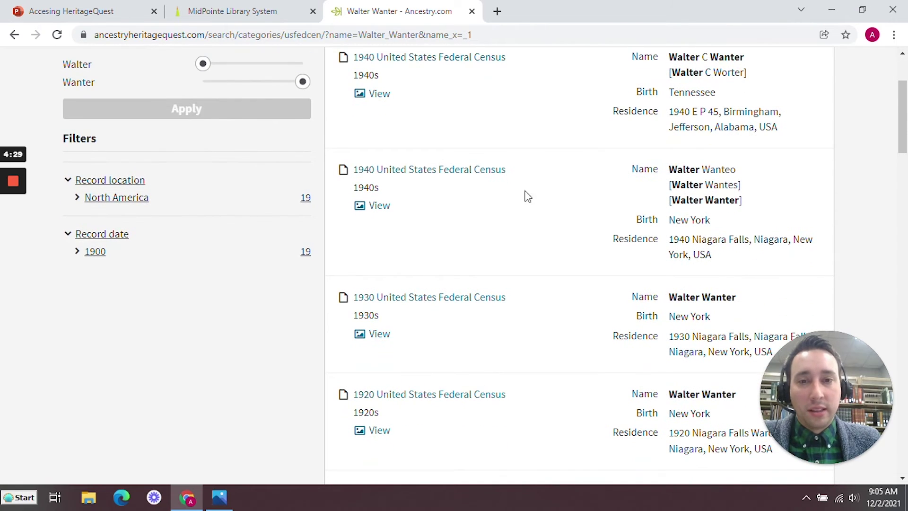
scroll(519, 221, "down", 2)
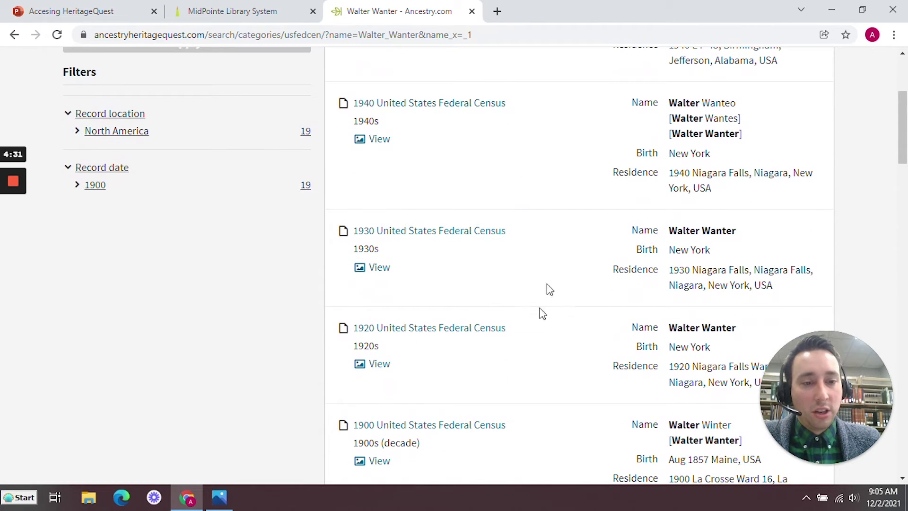
scroll(574, 334, "up", 4)
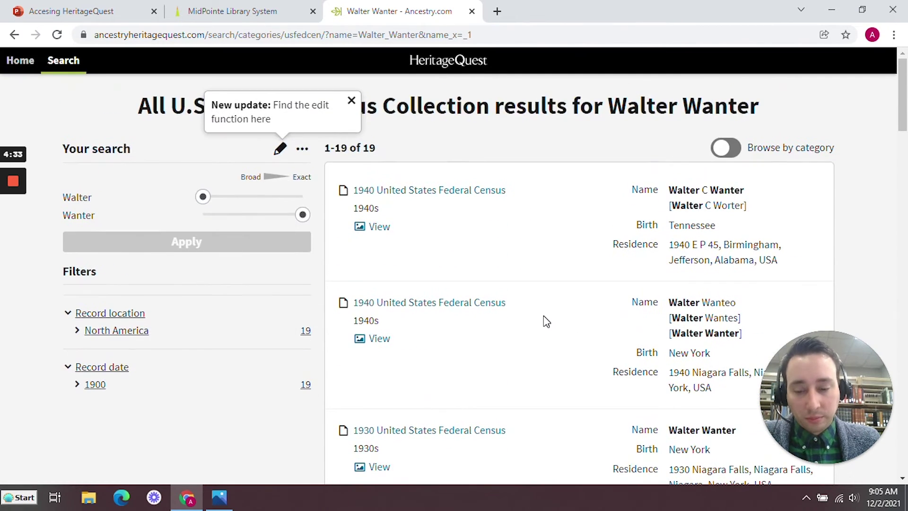
scroll(543, 320, "down", 2)
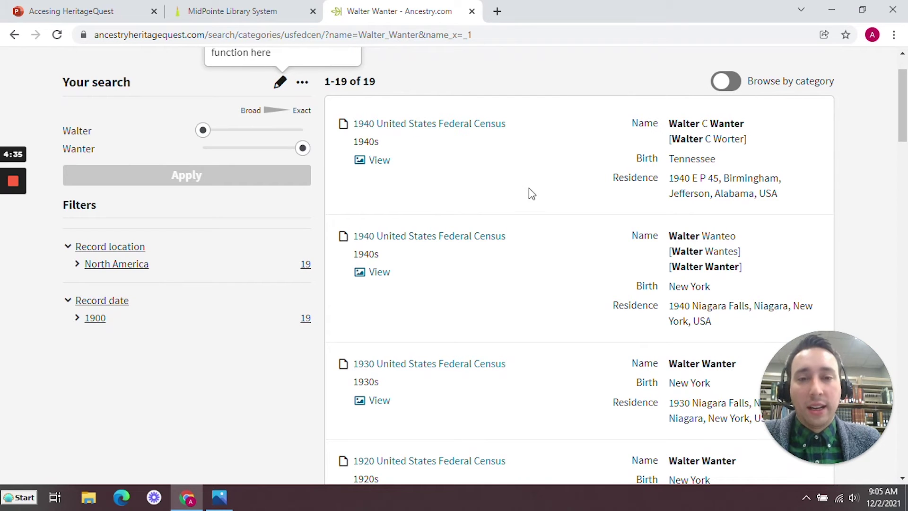
left_click(443, 236)
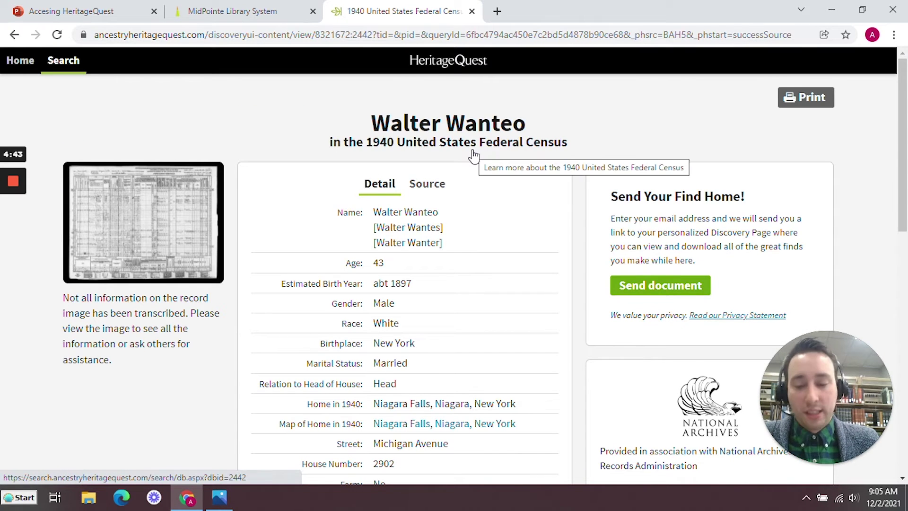
Review the transcribed record details and open the scanned 1940 census page at the highlighted household, selecting one of its rows.
scroll(474, 156, "down", 3)
scroll(474, 156, "down", 7)
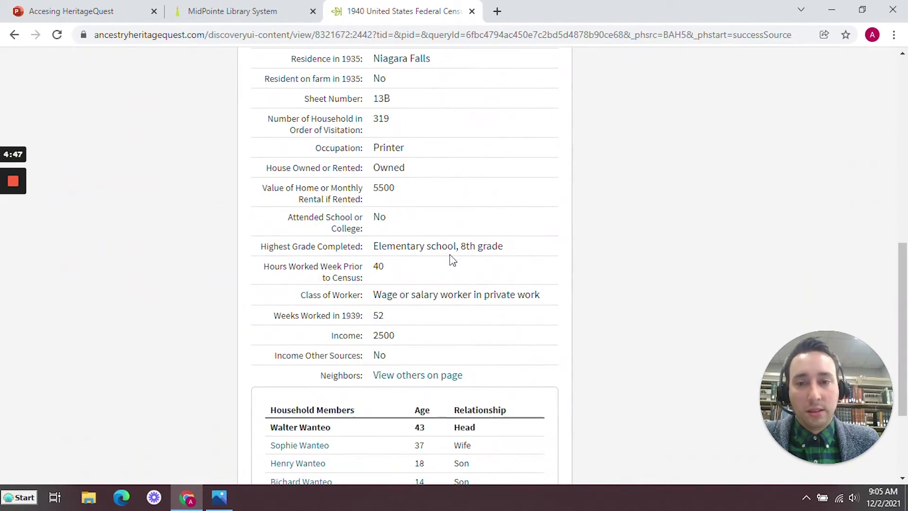
scroll(451, 258, "down", 3)
scroll(452, 259, "up", 6)
scroll(452, 255, "up", 7)
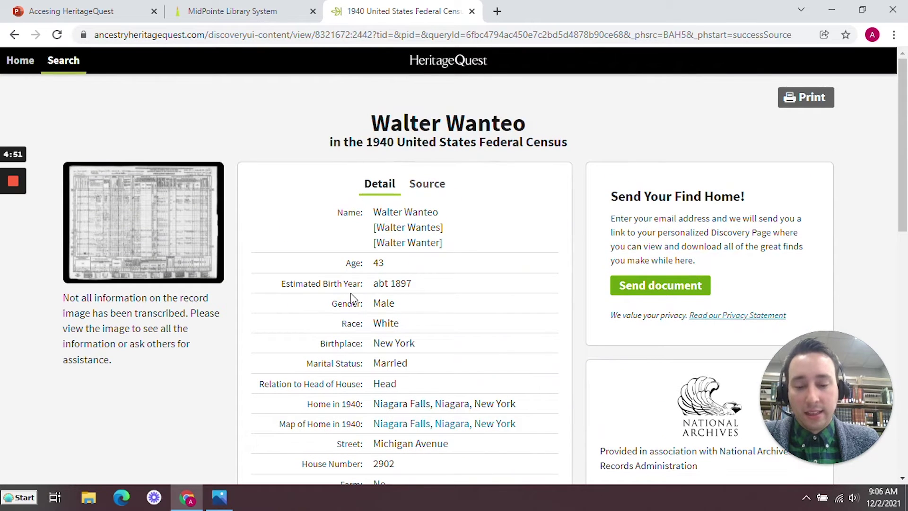
left_click(169, 232)
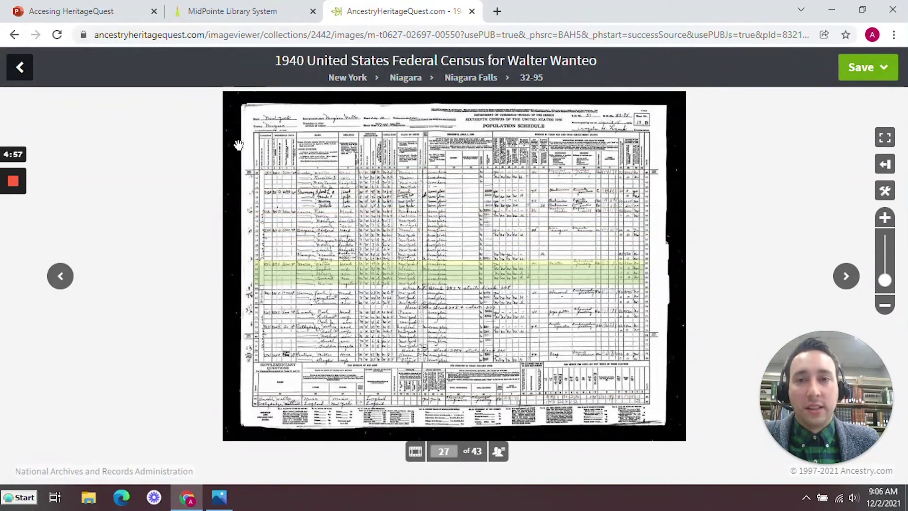
left_click(475, 272)
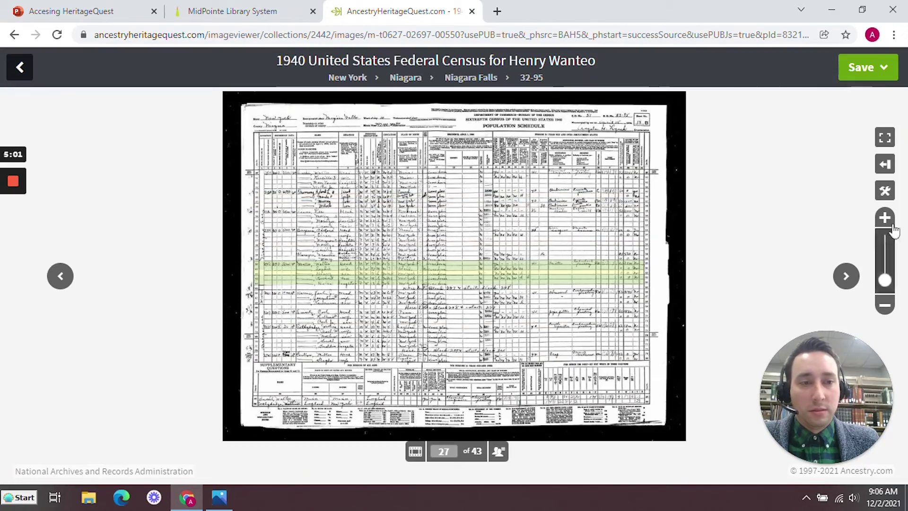
Examine the highlighted household's handwritten entries up close on the 1940 census page, then return to the transcribed record details.
scroll(530, 241, "up", 3)
scroll(529, 243, "up", 5)
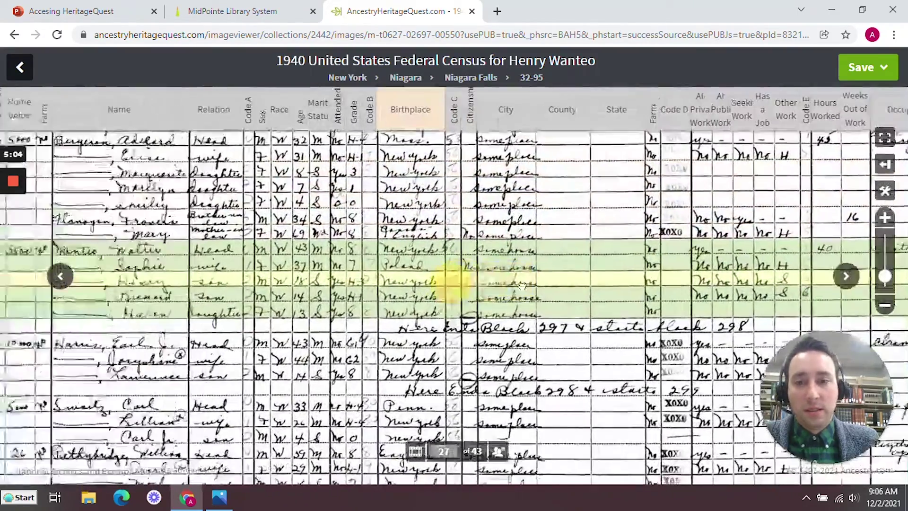
left_click_drag(522, 286, 669, 283)
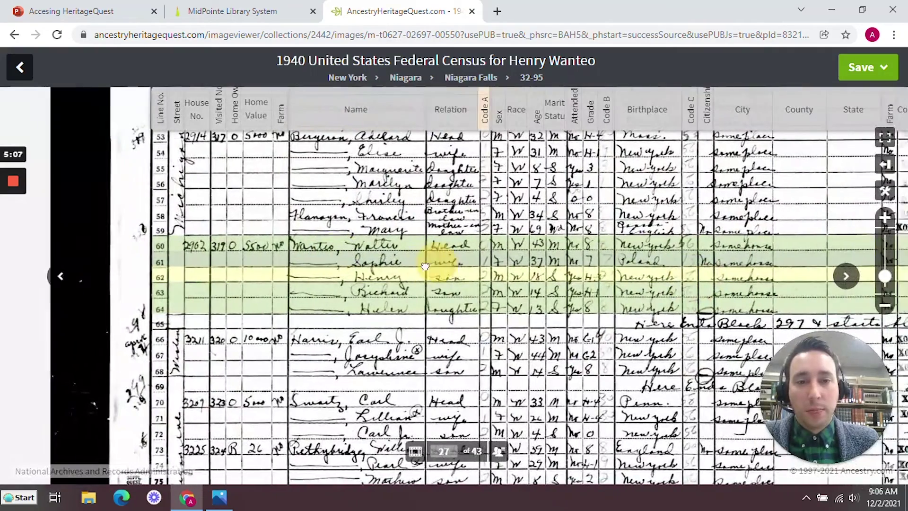
left_click_drag(510, 251, 308, 251)
left_click(20, 68)
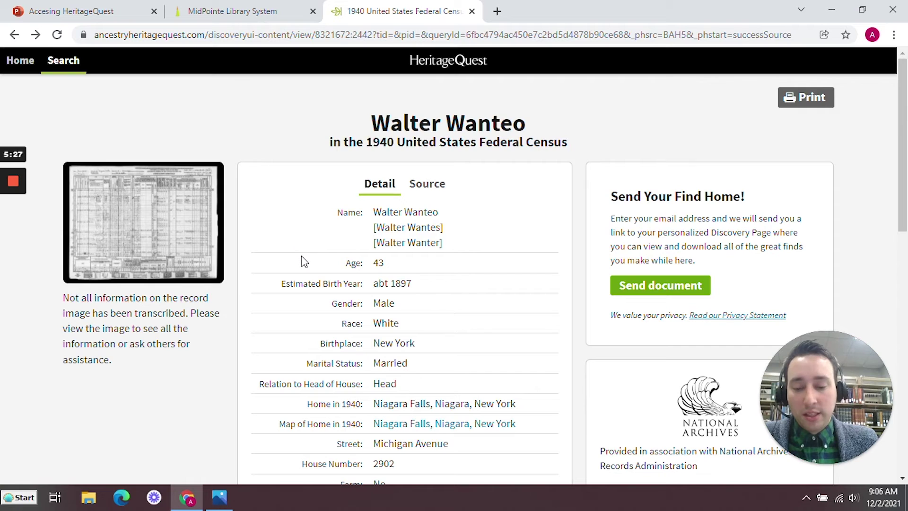
left_click(66, 71)
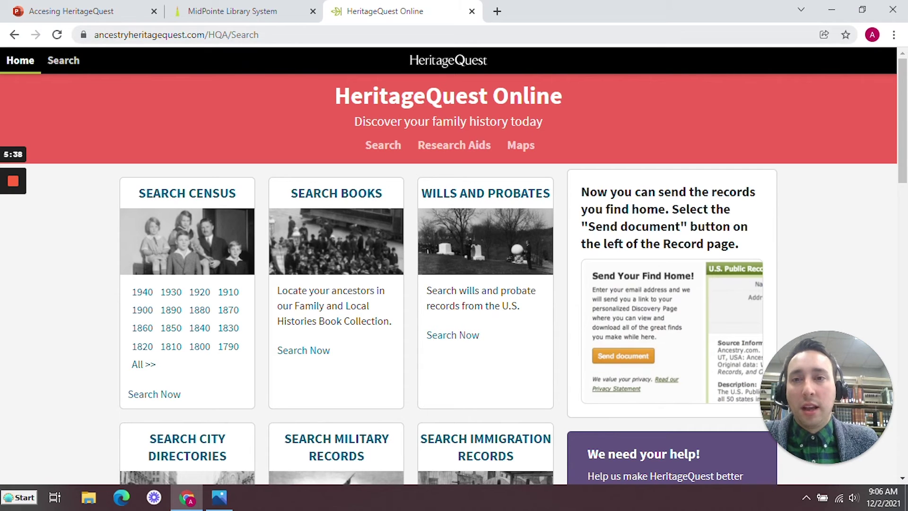
left_click(248, 33)
left_click(231, 34)
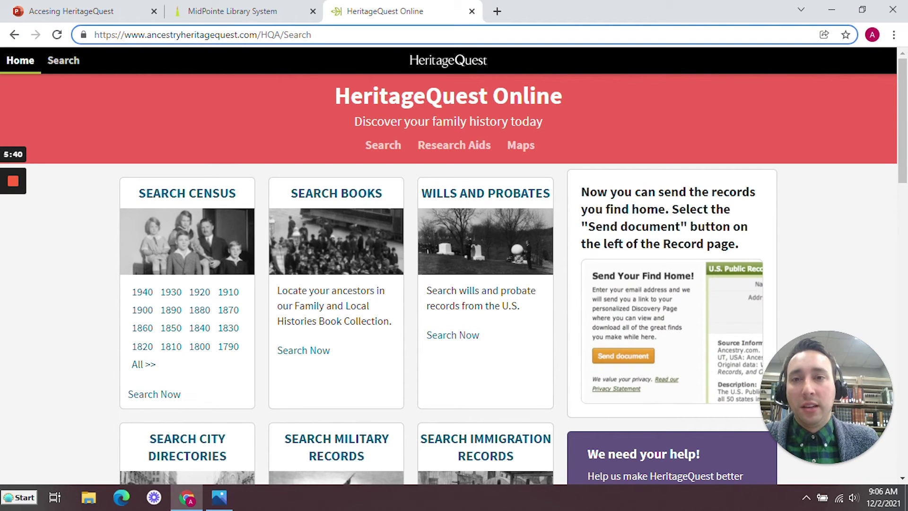
key("BackSpace")
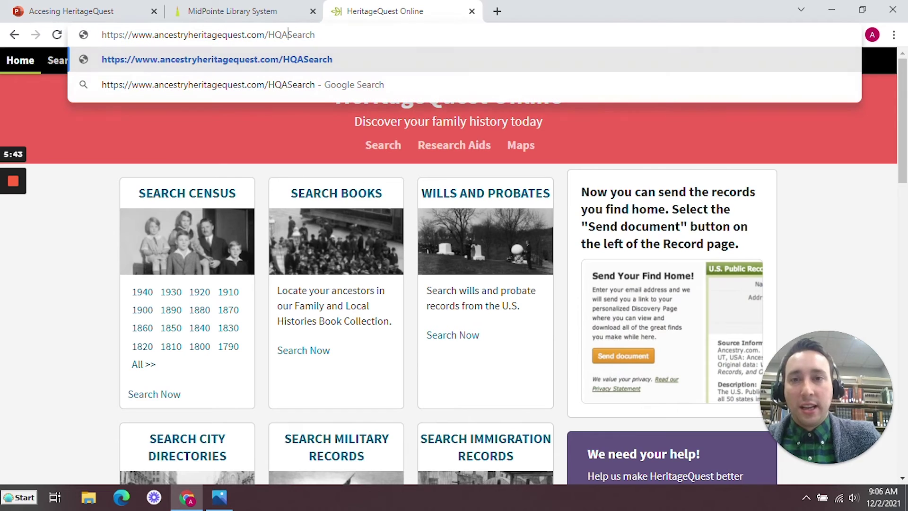
key("BackSpace")
key("BackSpace")
key("BackSpace")
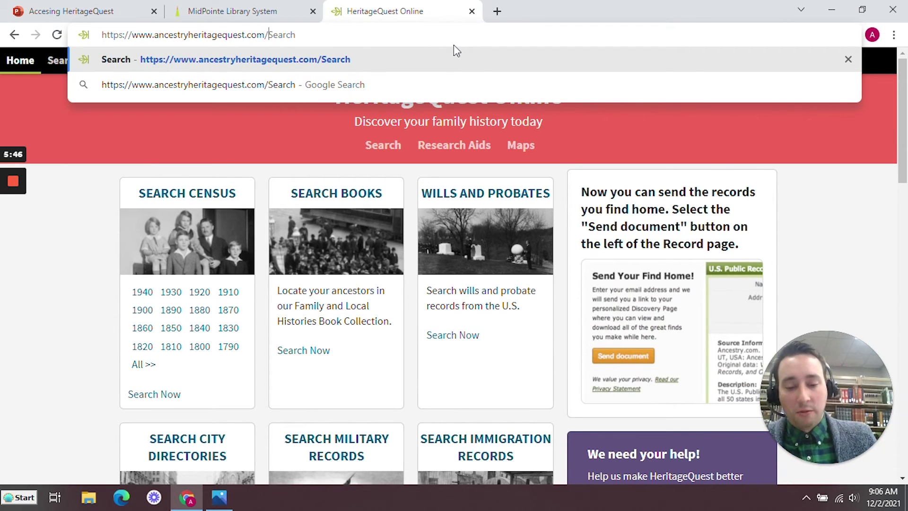
key("Return")
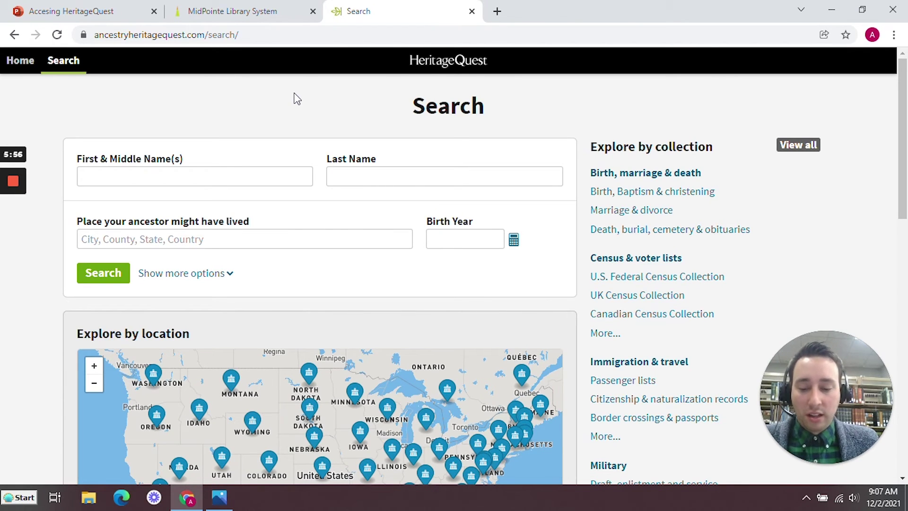
Search all collections using the ancestor's first name and last name, with the last name restricted to exact matches.
left_click(199, 176)
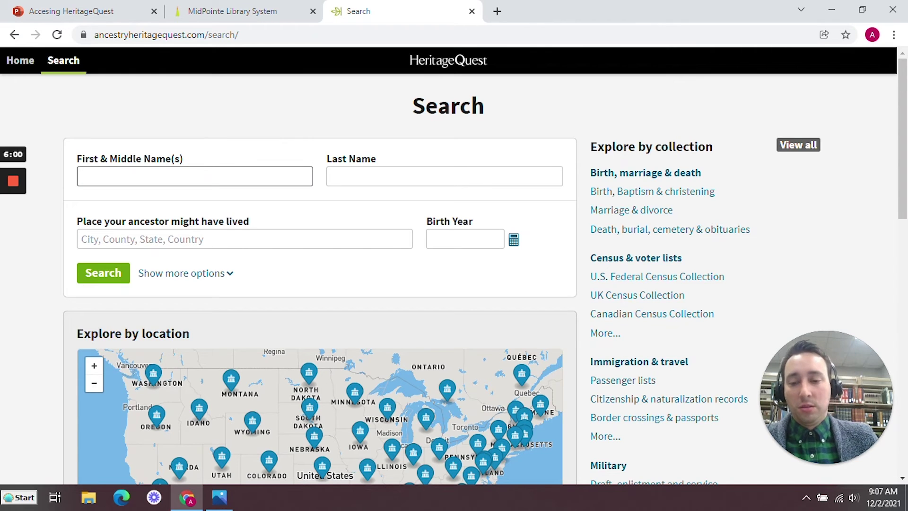
type("walter")
key("Tab")
type("wanter")
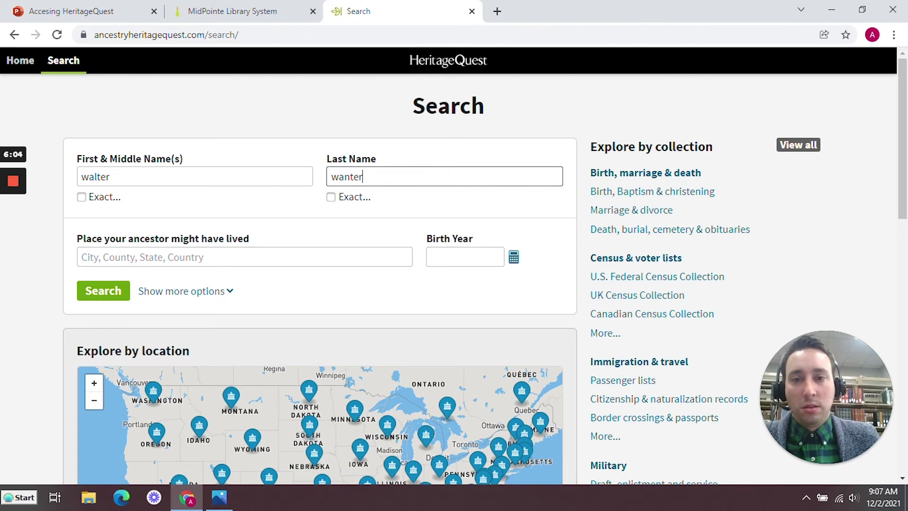
left_click(330, 197)
left_click(105, 296)
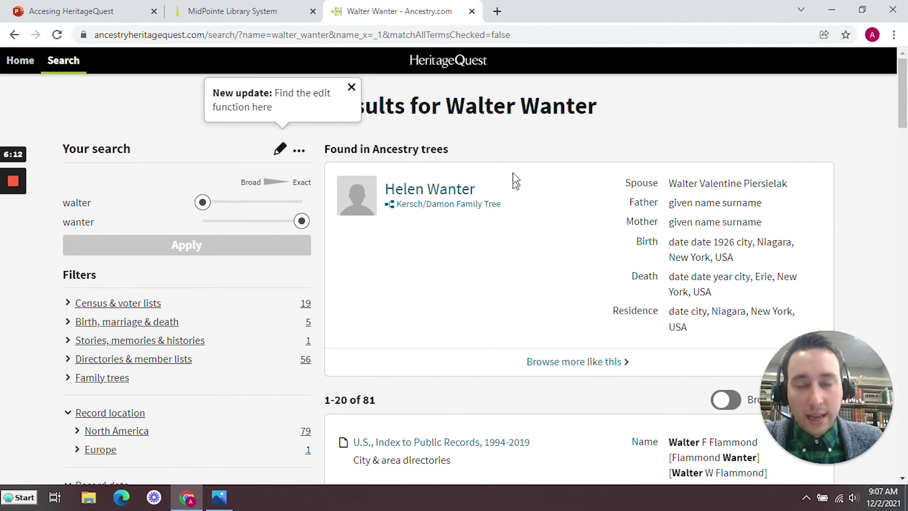
Look through the search results, comparing the public records, death index, grave index and census entries.
scroll(524, 176, "down", 3)
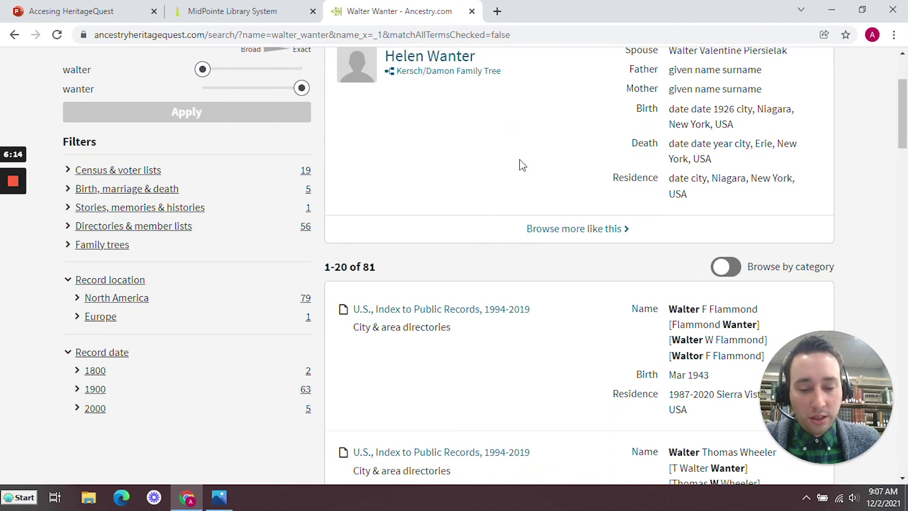
scroll(517, 156, "down", 2)
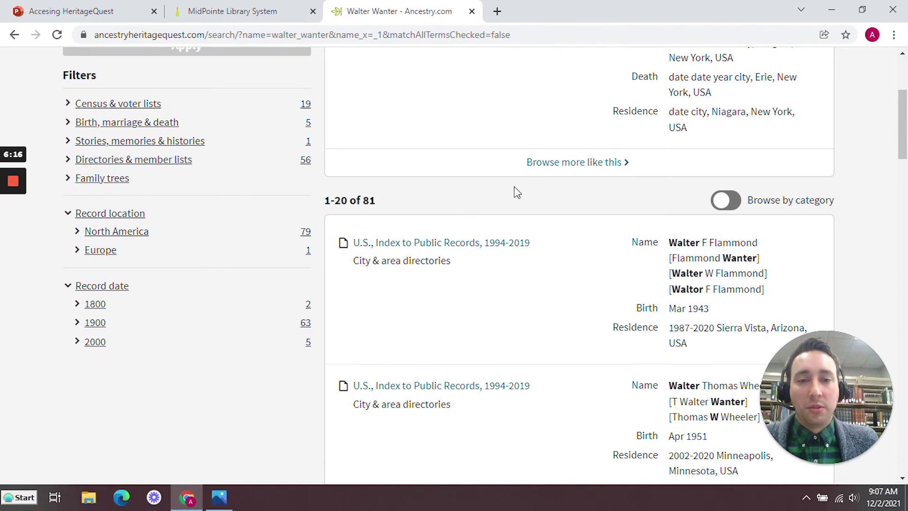
scroll(499, 231, "down", 2)
scroll(499, 230, "down", 7)
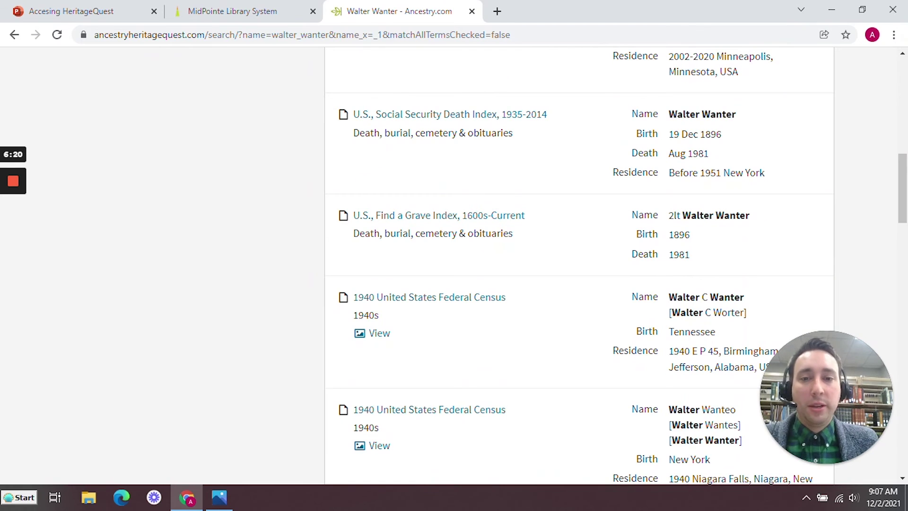
scroll(471, 204, "down", 3)
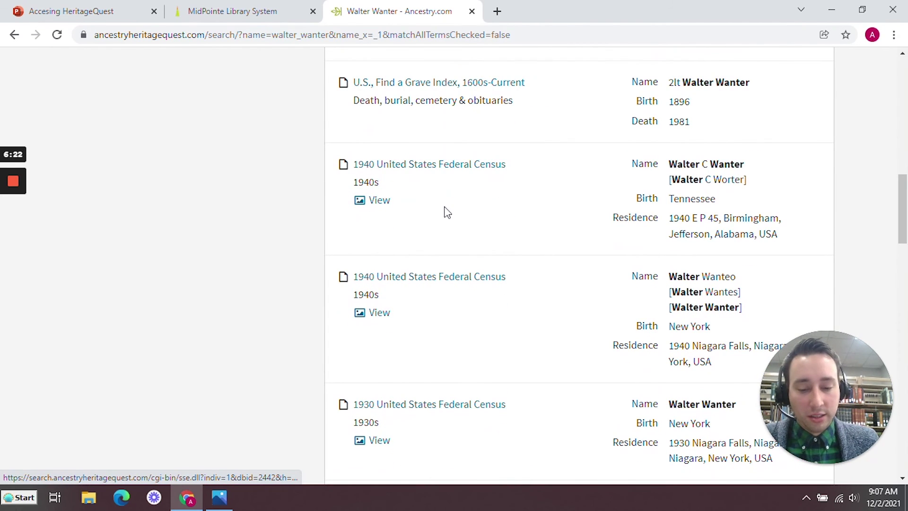
scroll(452, 213, "up", 7)
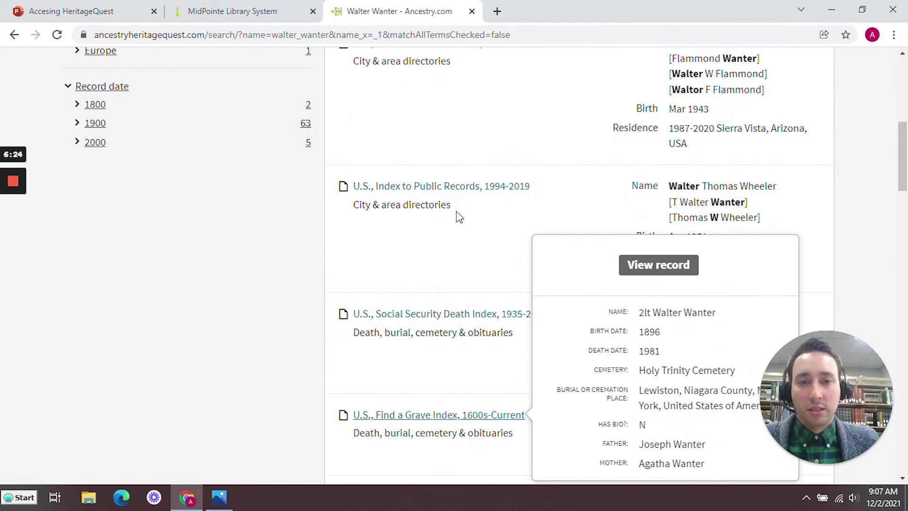
scroll(466, 215, "up", 4)
scroll(473, 219, "down", 3)
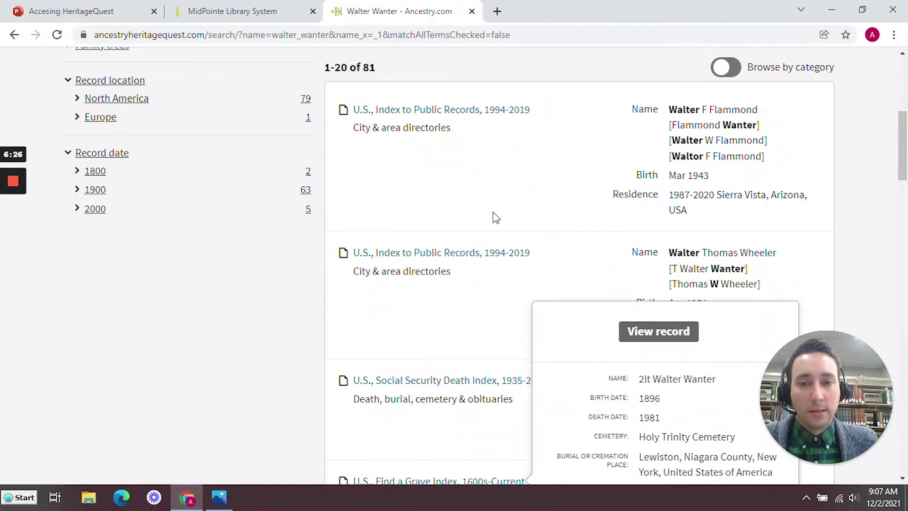
scroll(455, 286, "down", 4)
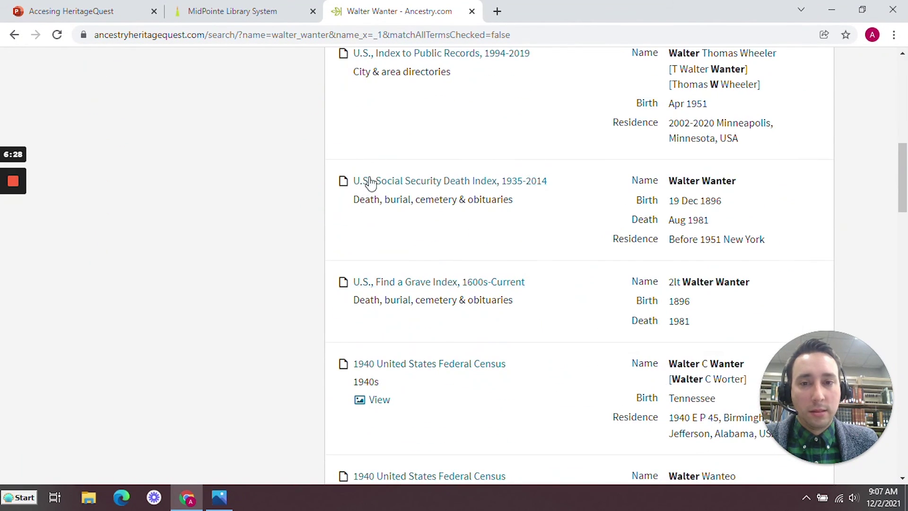
scroll(399, 219, "down", 2)
Open the ancestor's gravestone photo on the Find a Grave memorial linked from the U.S., Find a Grave Index, 1600s-Current record.
left_click(424, 219)
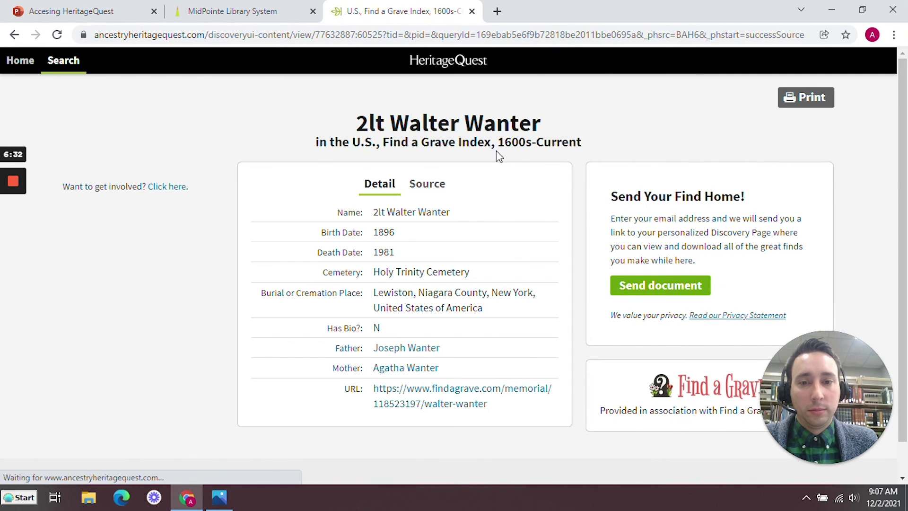
left_click(191, 191)
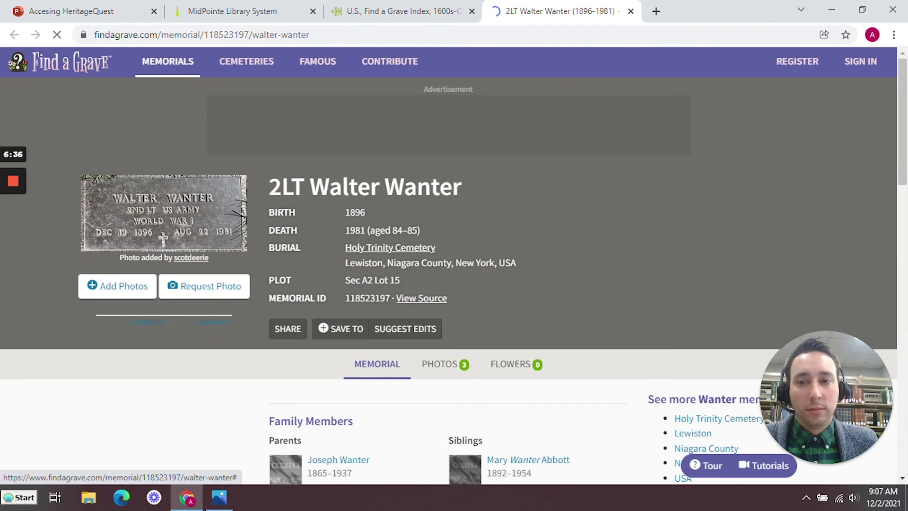
left_click(160, 207)
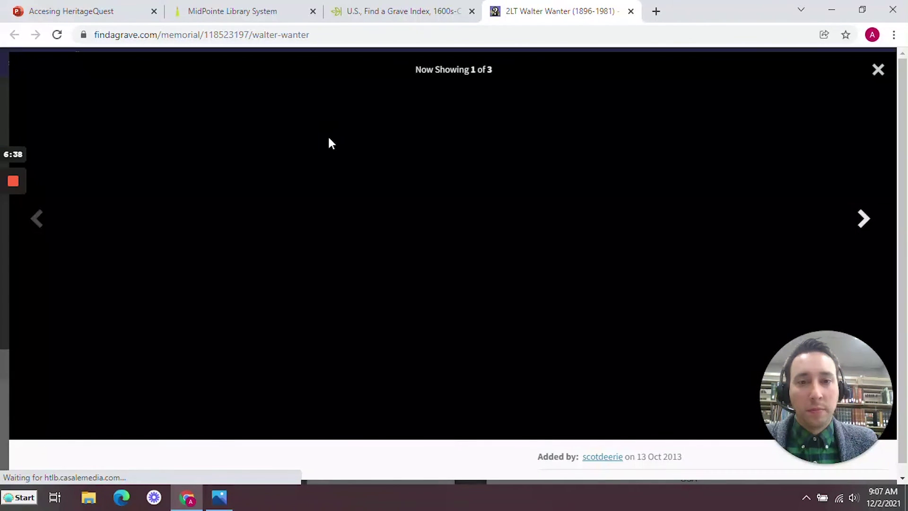